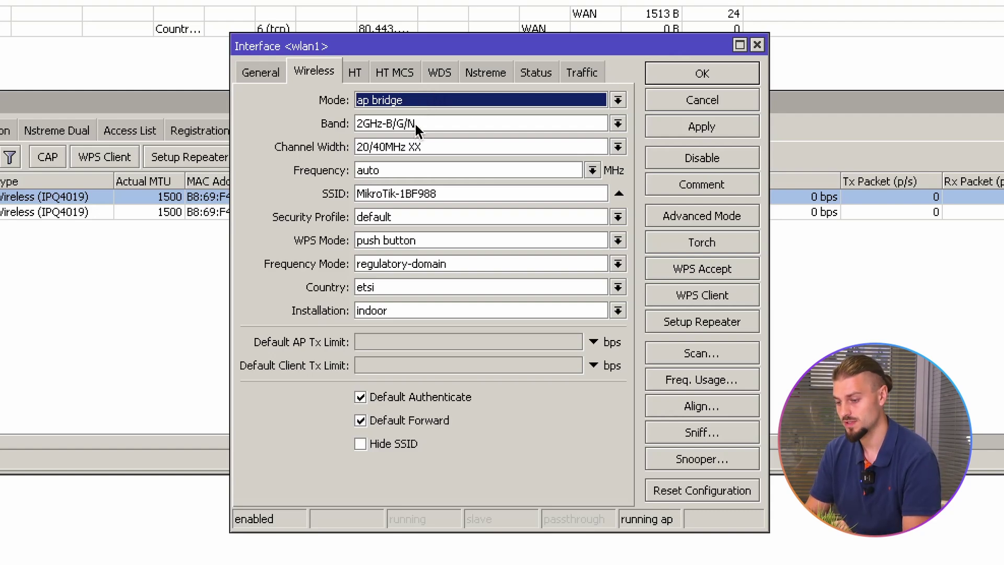
Step: Set wlan1's band to 2GHz-only-N and its channel width to 20MHz
{"action": "left_click", "coordinate": [414, 124]}
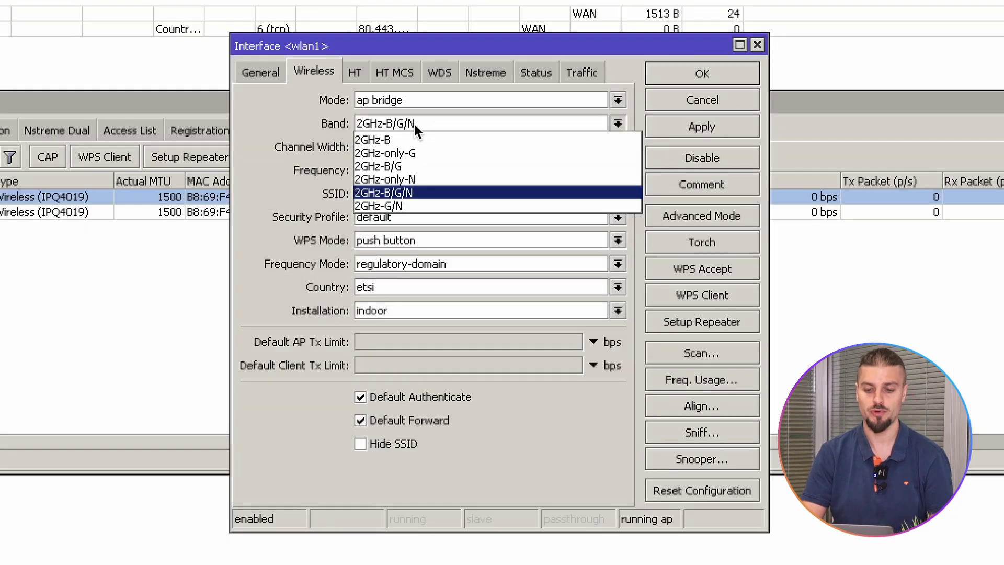
{"action": "left_click", "coordinate": [488, 207]}
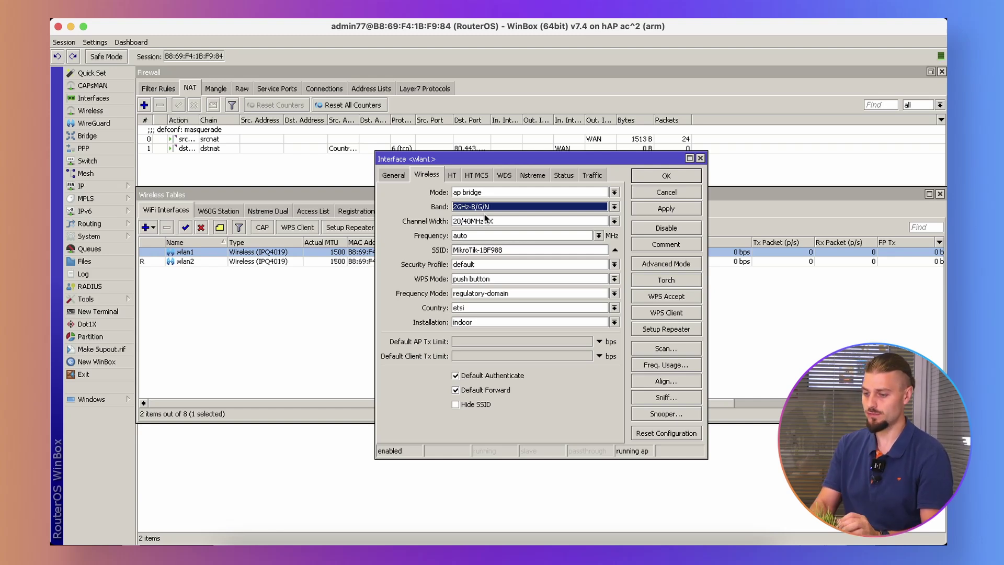
{"action": "left_click", "coordinate": [494, 206]}
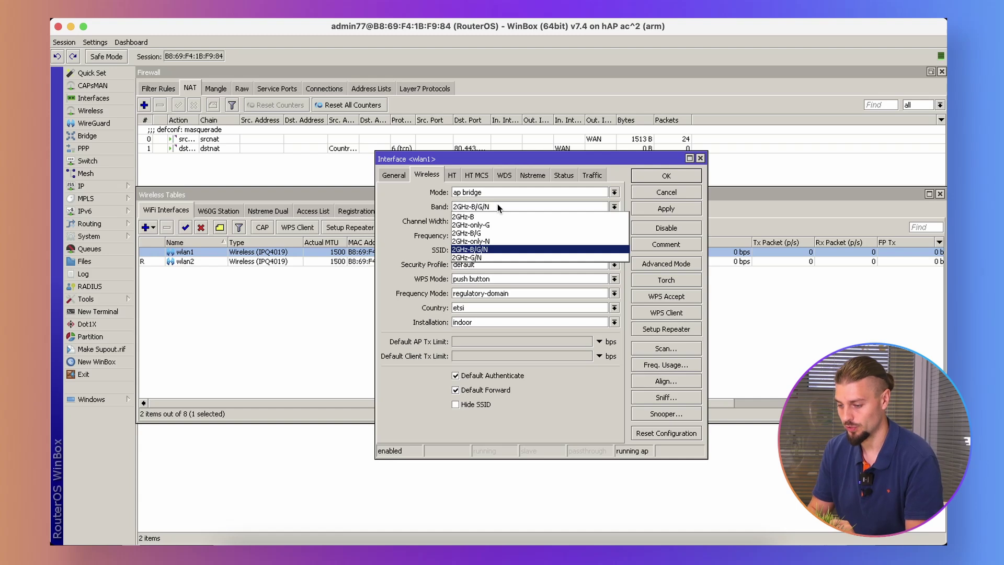
{"action": "left_click", "coordinate": [495, 242]}
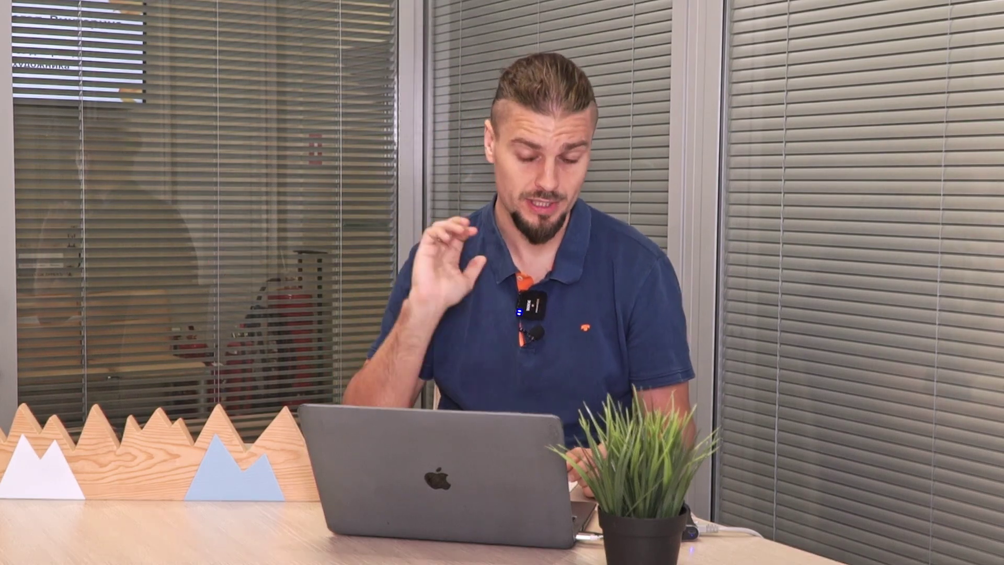
{"action": "left_click", "coordinate": [581, 220]}
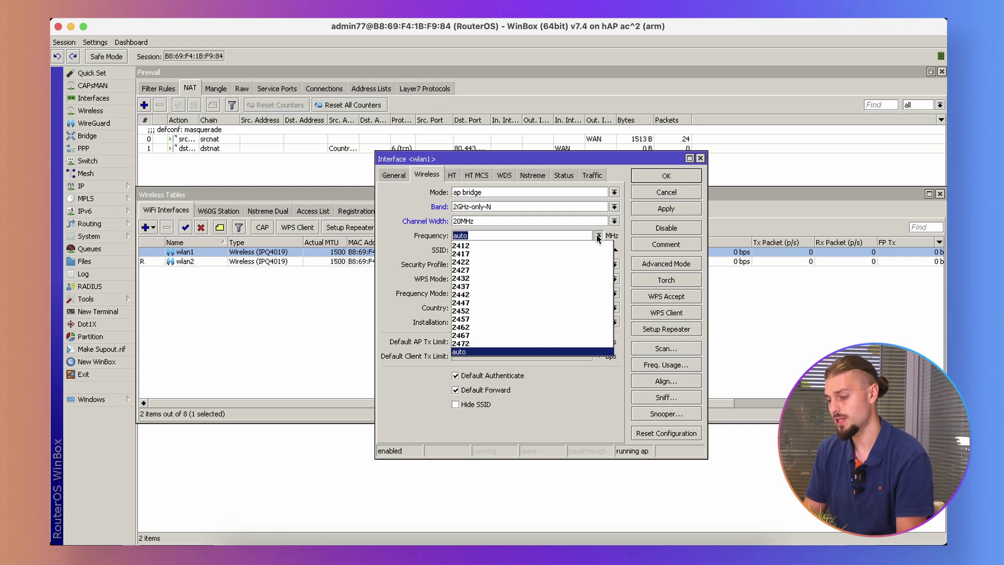
Step: Set wlan1's frequency to 2472 MHz and its country to russia4, and apply the settings
{"action": "left_click", "coordinate": [535, 244]}
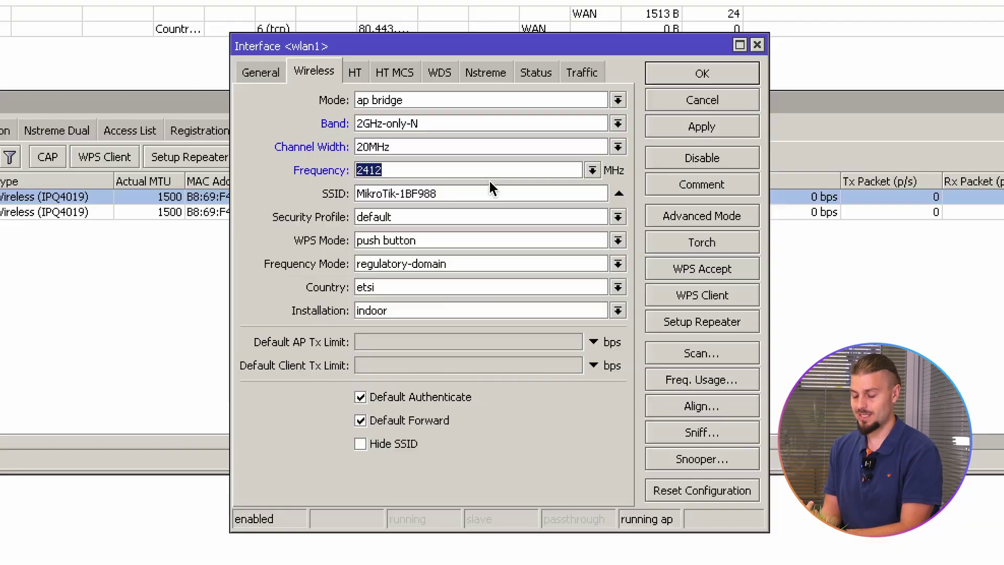
{"action": "left_click", "coordinate": [593, 170]}
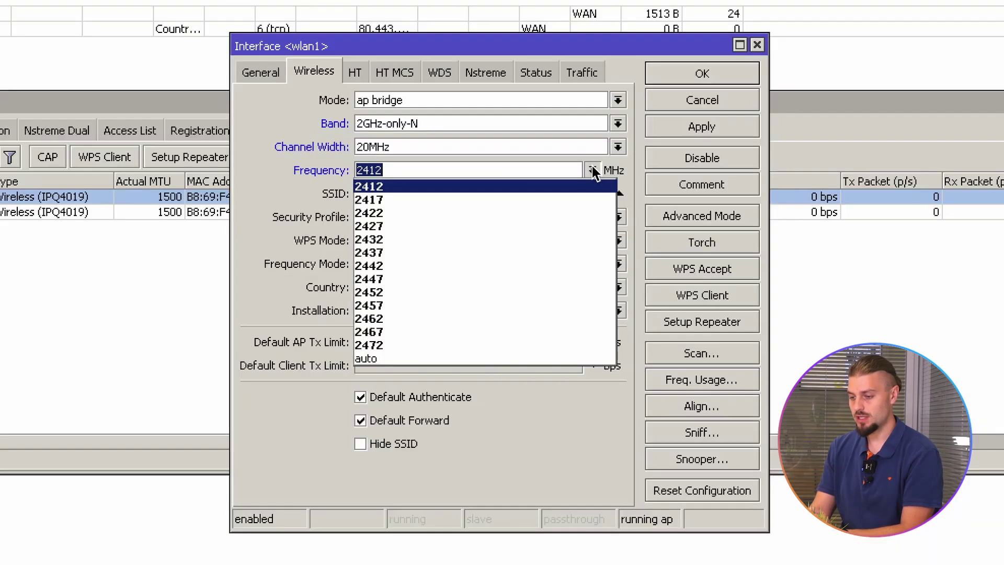
{"action": "left_click", "coordinate": [478, 343]}
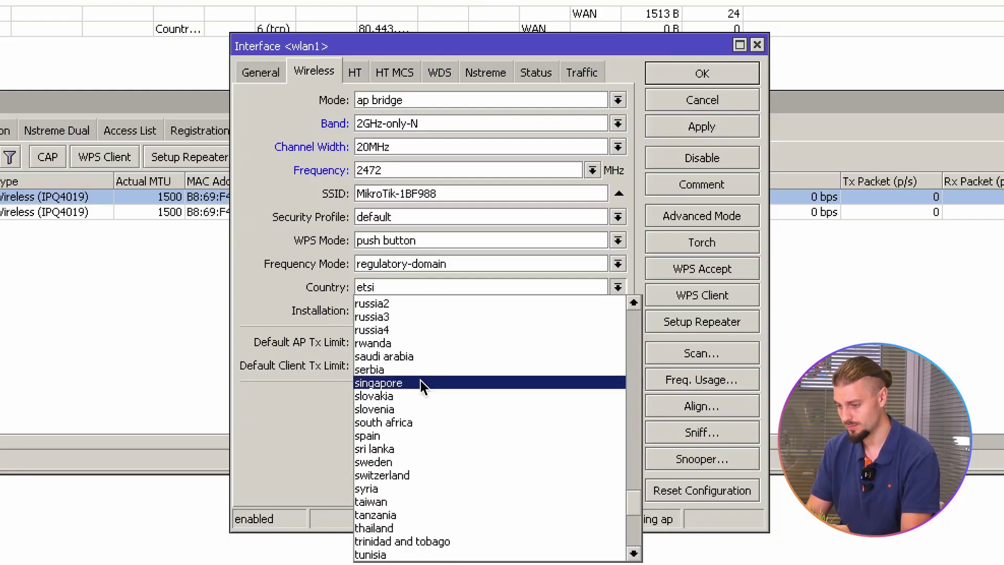
{"action": "left_click", "coordinate": [398, 326]}
{"action": "left_click", "coordinate": [680, 127]}
{"action": "left_click", "coordinate": [475, 286]}
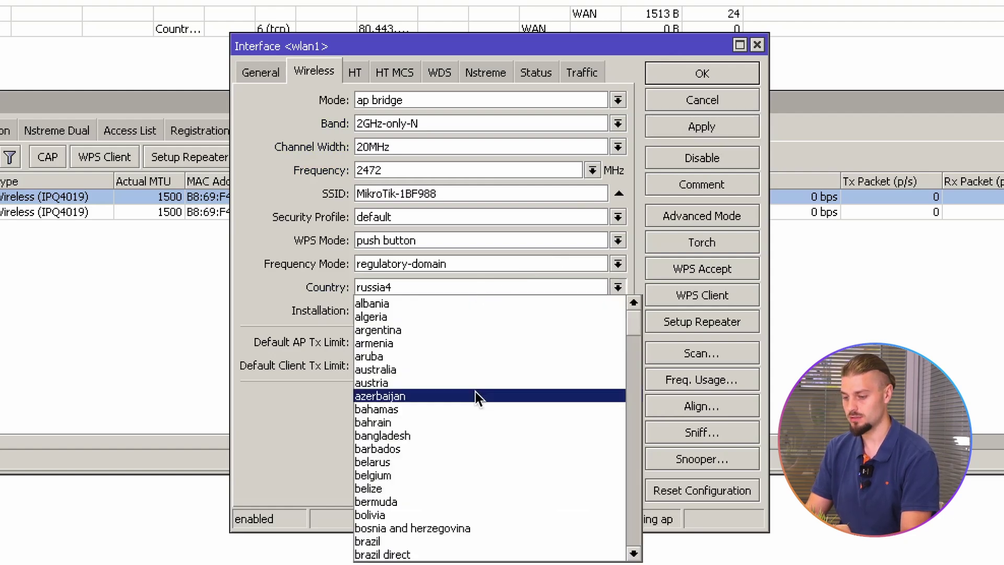
{"action": "scroll", "coordinate": [476, 397], "scroll_direction": "down", "scroll_amount": 10}
{"action": "scroll", "coordinate": [476, 393], "scroll_direction": "down", "scroll_amount": 20}
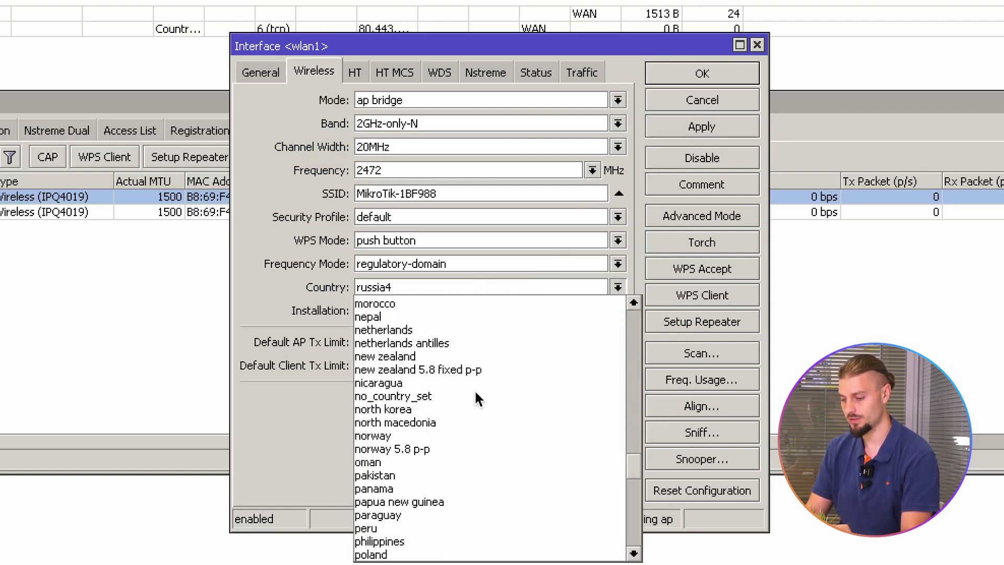
{"action": "scroll", "coordinate": [475, 389], "scroll_direction": "up", "scroll_amount": 15}
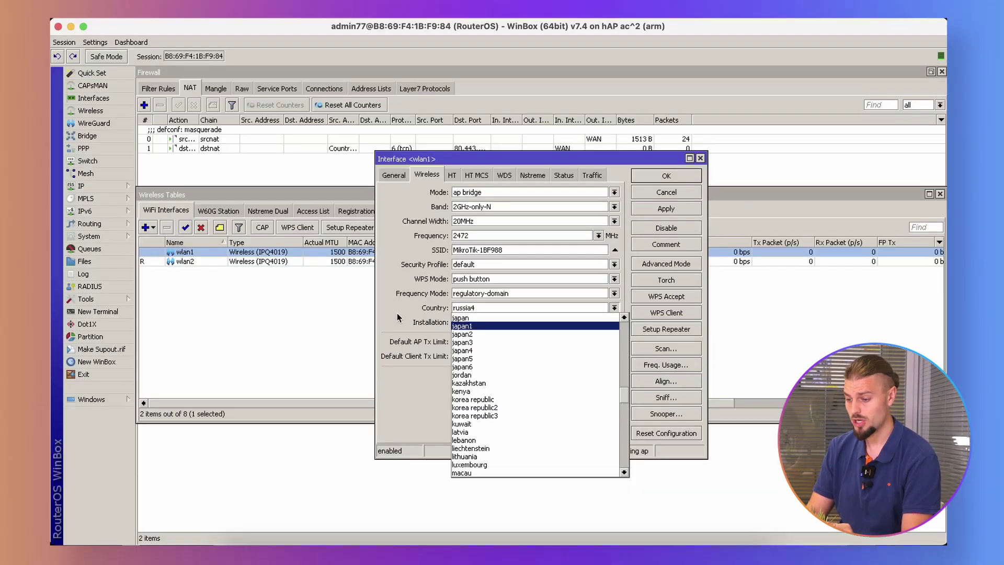
{"action": "left_click", "coordinate": [265, 302]}
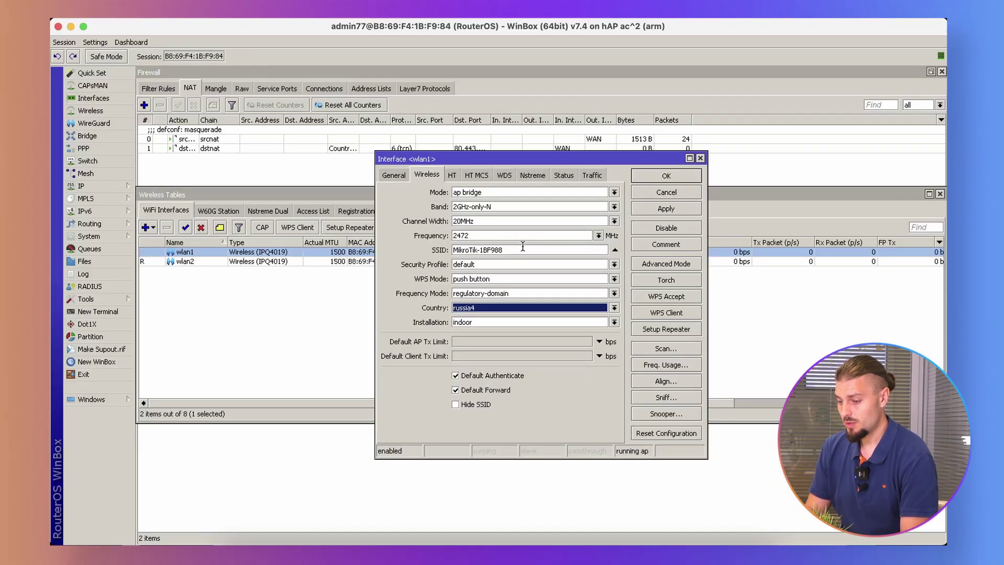
Step: Replace wlan1's SSID with MikroTik-Trainig.ru
{"action": "left_click", "coordinate": [508, 248]}
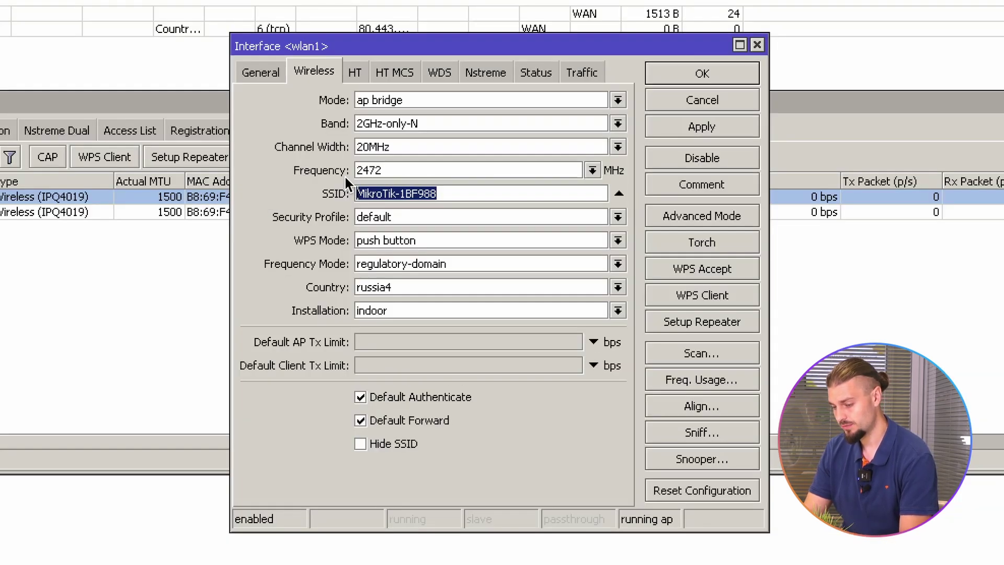
{"action": "type", "text": "Mik"}
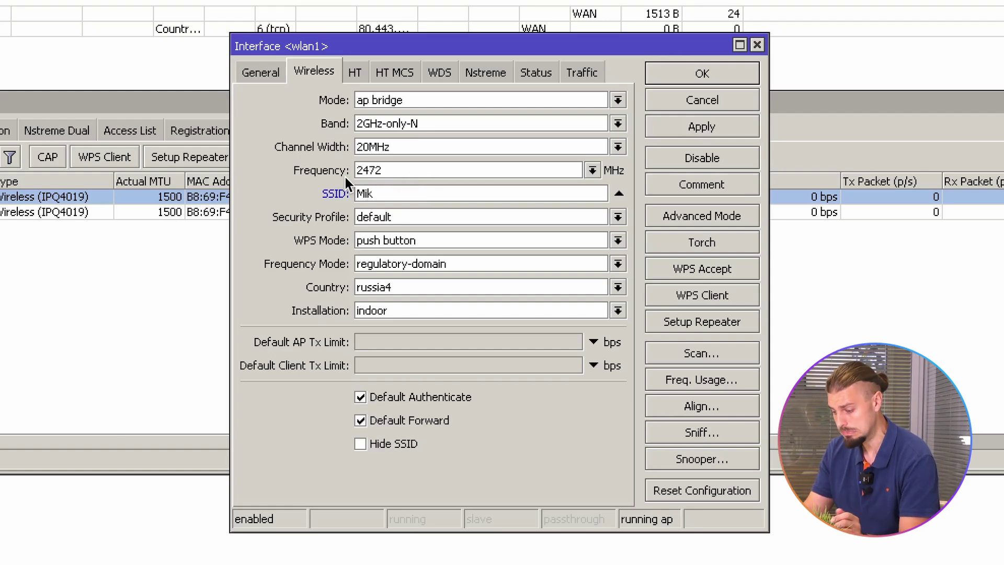
{"action": "key", "text": "BackSpace"}
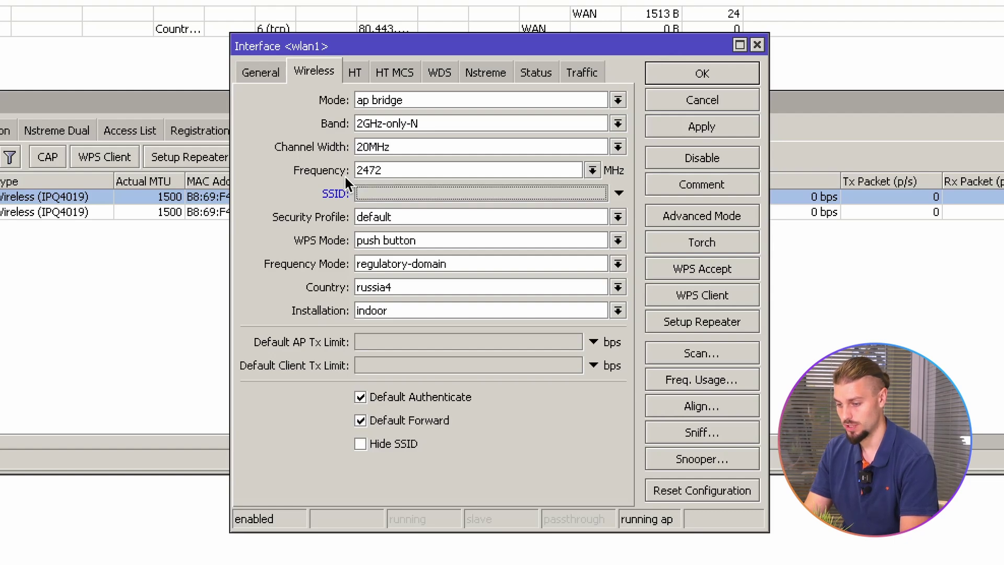
{"action": "type", "text": "MikroTik-Trainig.ru"}
{"action": "left_click", "coordinate": [407, 207]}
{"action": "left_click", "coordinate": [407, 209]}
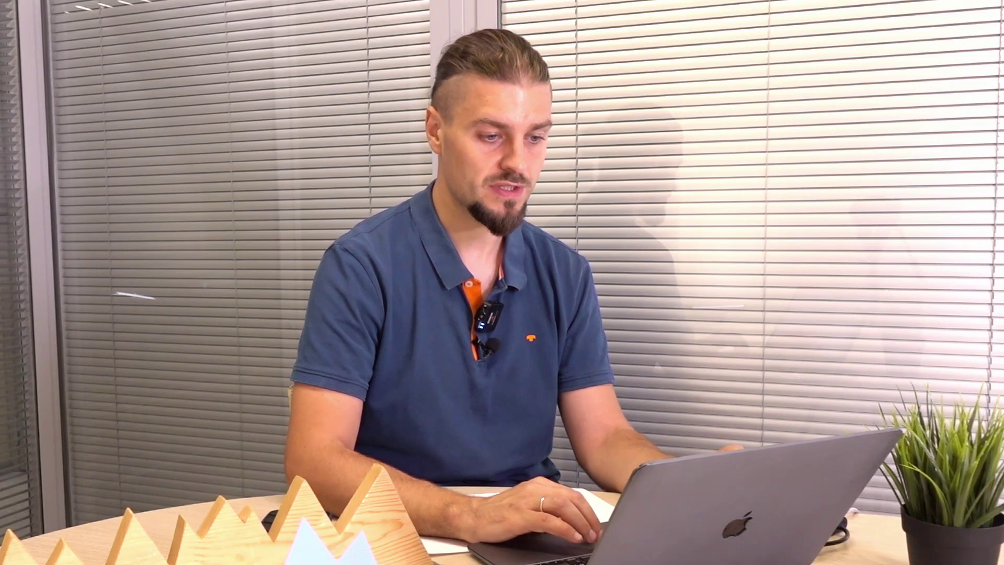
Step: Add a new wireless security profile named Mikrotik-Training.ru
{"action": "left_click", "coordinate": [454, 210]}
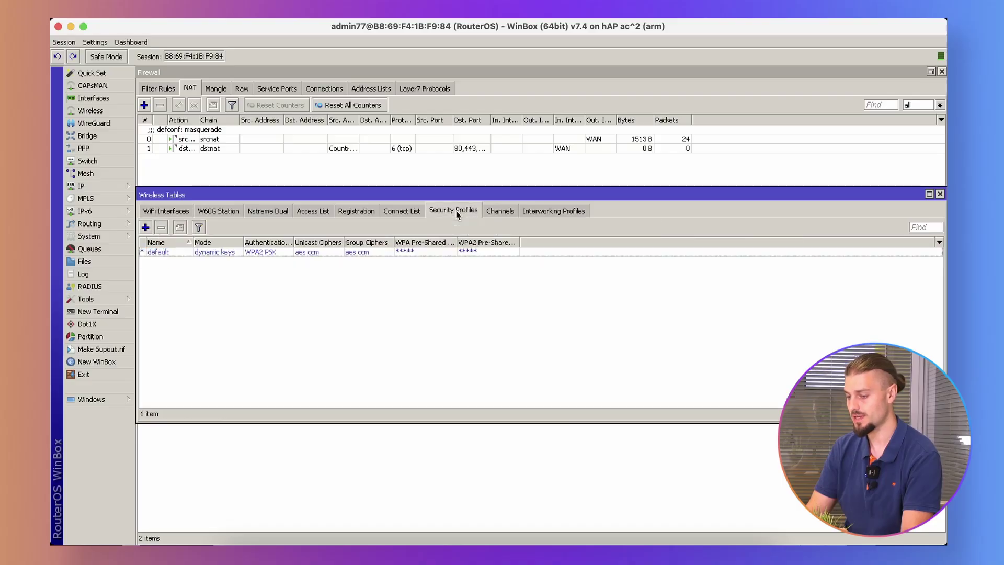
{"action": "left_click", "coordinate": [322, 253]}
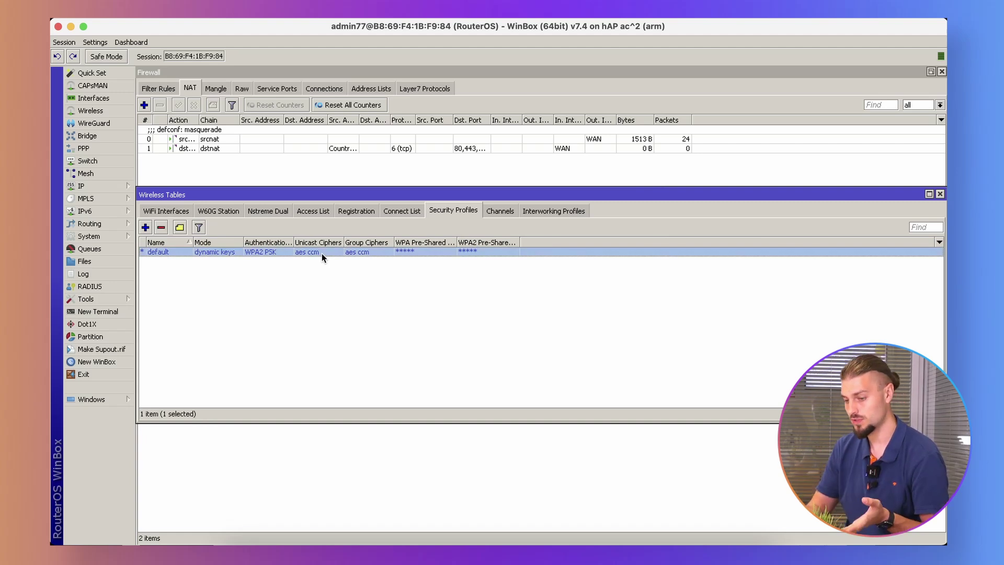
{"action": "left_click", "coordinate": [146, 227]}
{"action": "left_click", "coordinate": [575, 236]}
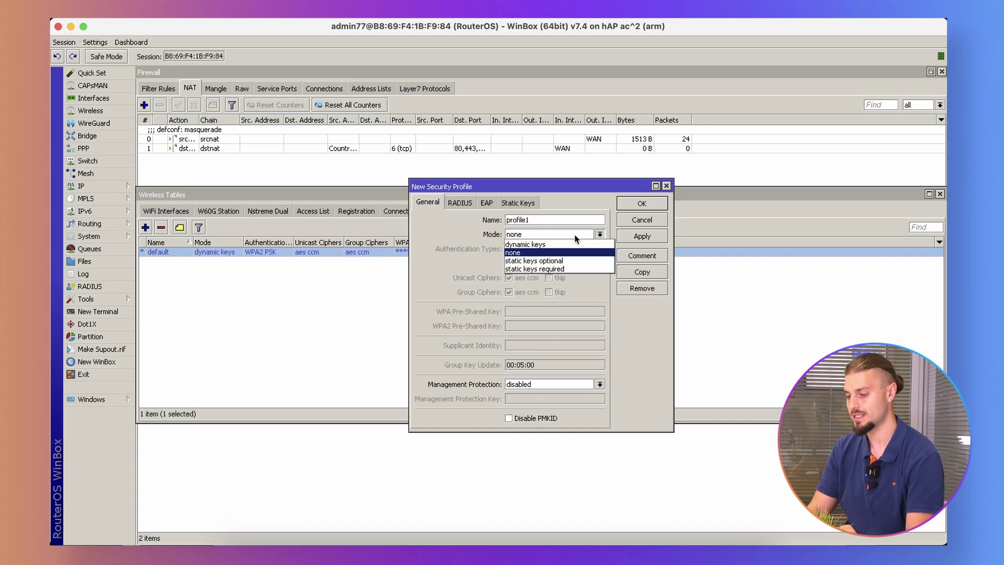
{"action": "double_click", "coordinate": [520, 219]}
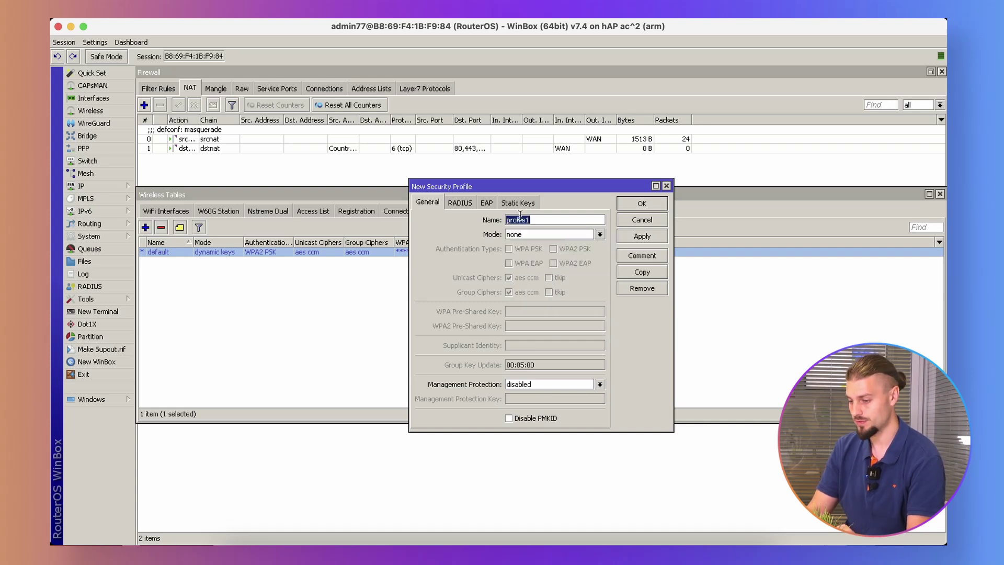
{"action": "type", "text": "Mikrotik-Train"}
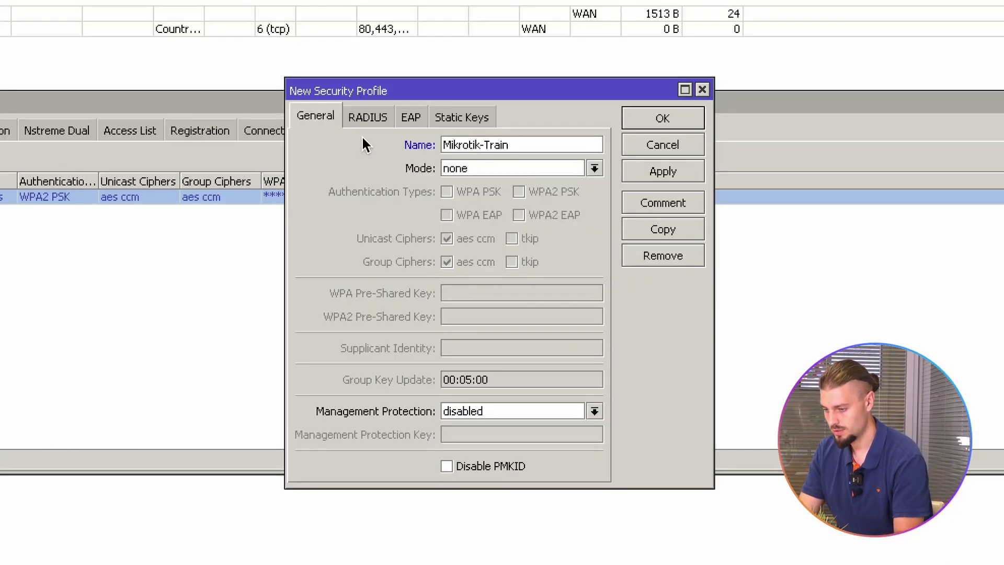
{"action": "type", "text": "ing.ru"}
Step: Set the new profile to dynamic keys with WPA2 PSK authentication, enter the WPA2 pre-shared key, and apply it
{"action": "left_click", "coordinate": [471, 168]}
{"action": "left_click", "coordinate": [488, 187]}
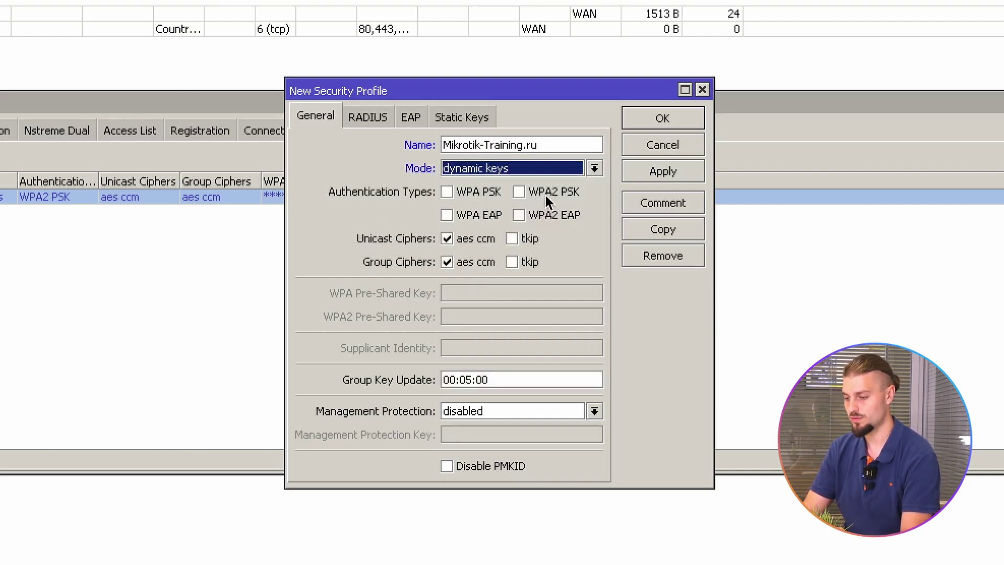
{"action": "left_click", "coordinate": [522, 196]}
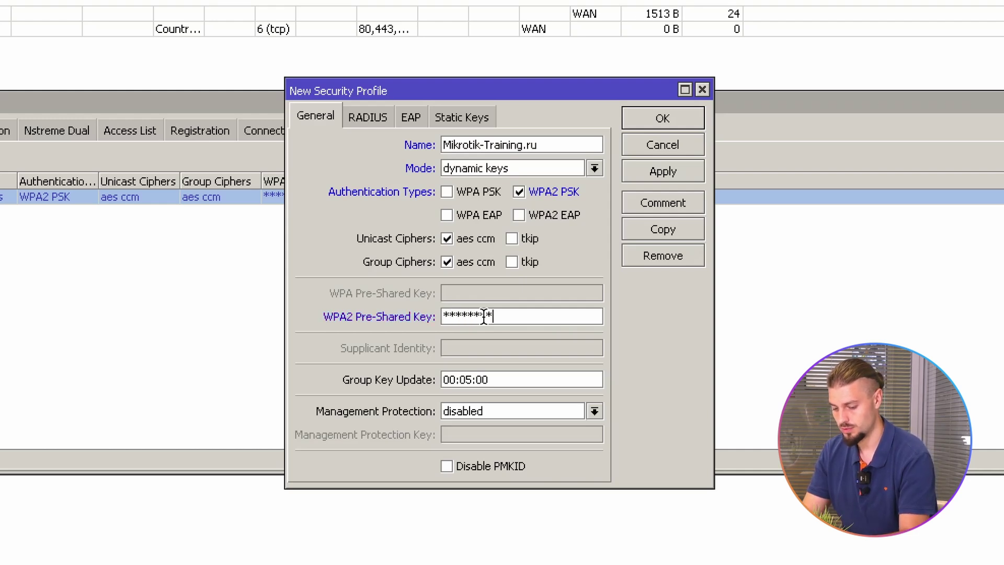
{"action": "left_click", "coordinate": [662, 171]}
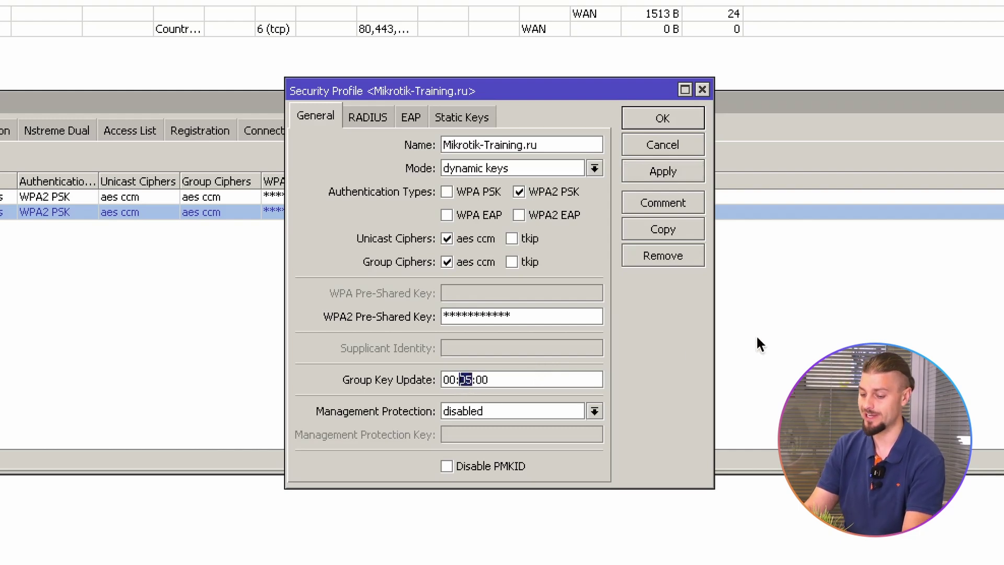
Step: Set the security profile's group key update interval to 40 minutes and apply the change
{"action": "type", "text": "40"}
{"action": "left_click", "coordinate": [663, 171]}
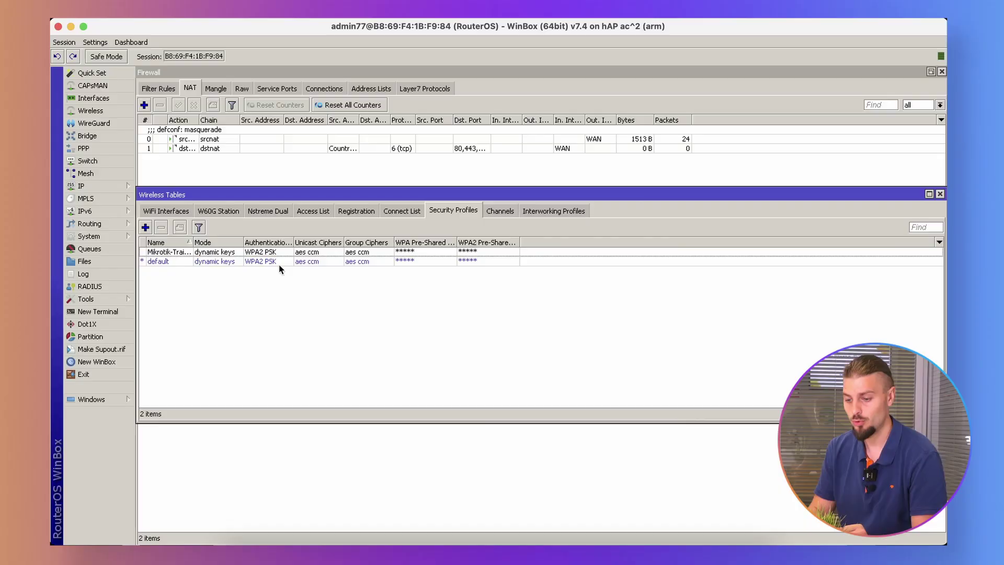
{"action": "left_click", "coordinate": [280, 253]}
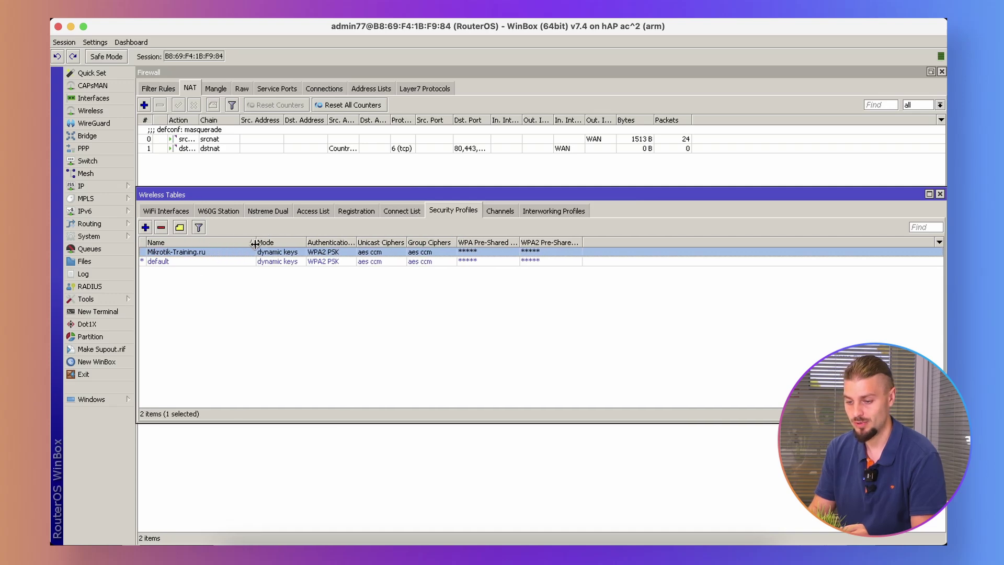
Step: Assign the Mikrotik-Training.ru security profile to the wlan1 interface
{"action": "left_click", "coordinate": [165, 210]}
{"action": "double_click", "coordinate": [186, 253]}
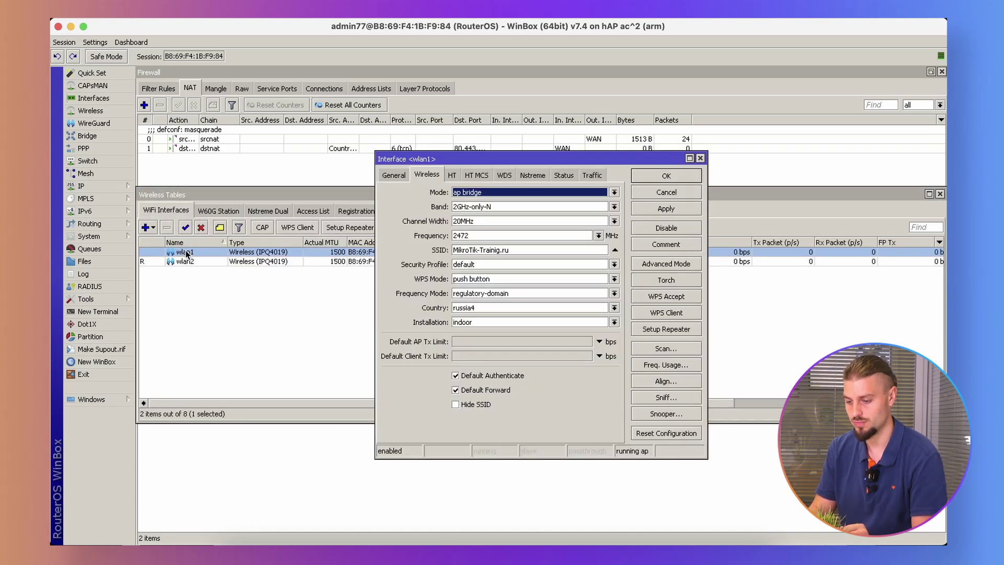
{"action": "left_click", "coordinate": [497, 265]}
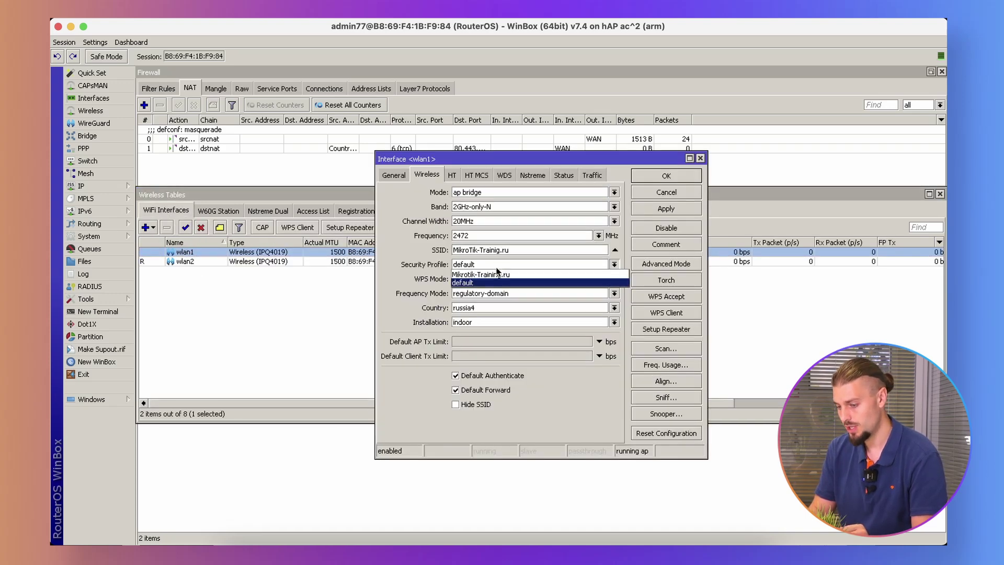
{"action": "left_click", "coordinate": [493, 274]}
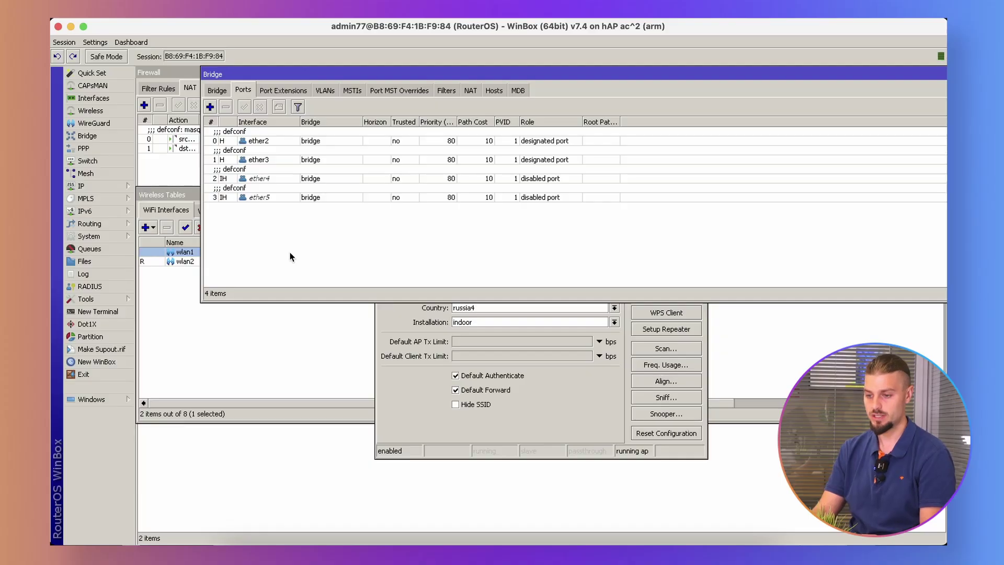
Step: Add wlan1 as a new port of the bridge named bridge
{"action": "left_click", "coordinate": [210, 108]}
{"action": "left_click", "coordinate": [515, 234]}
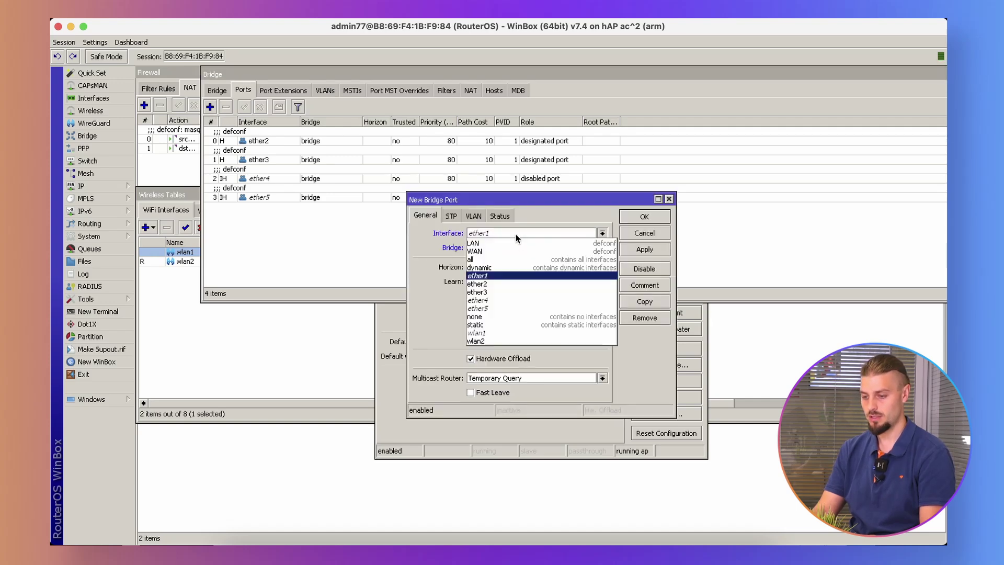
{"action": "left_click", "coordinate": [525, 337]}
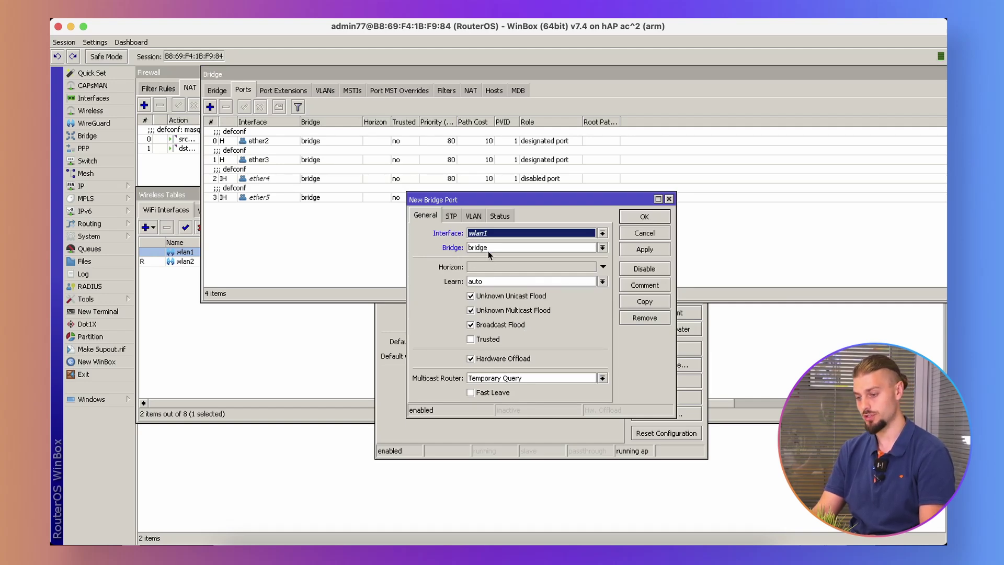
{"action": "left_click", "coordinate": [645, 249]}
{"action": "left_click", "coordinate": [645, 215]}
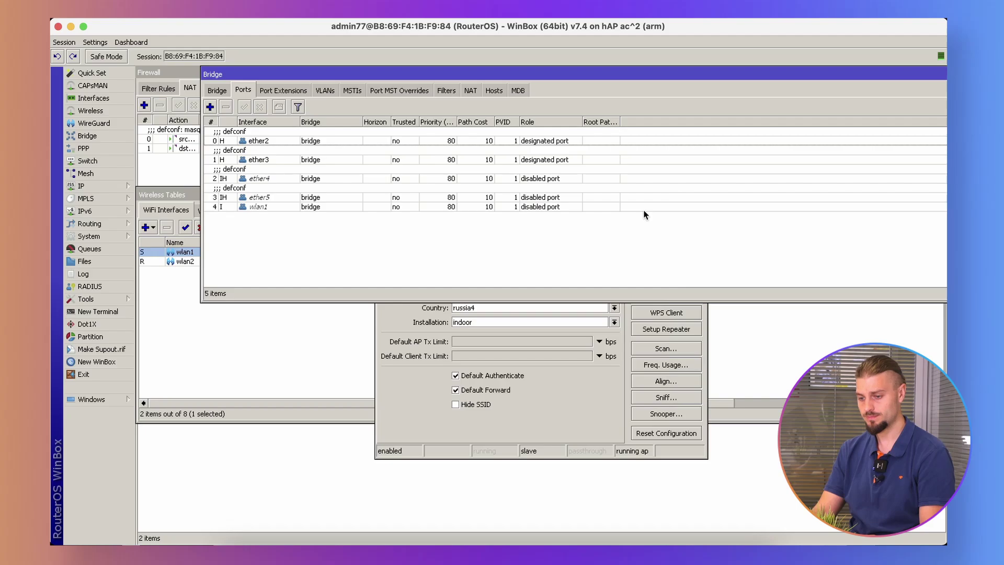